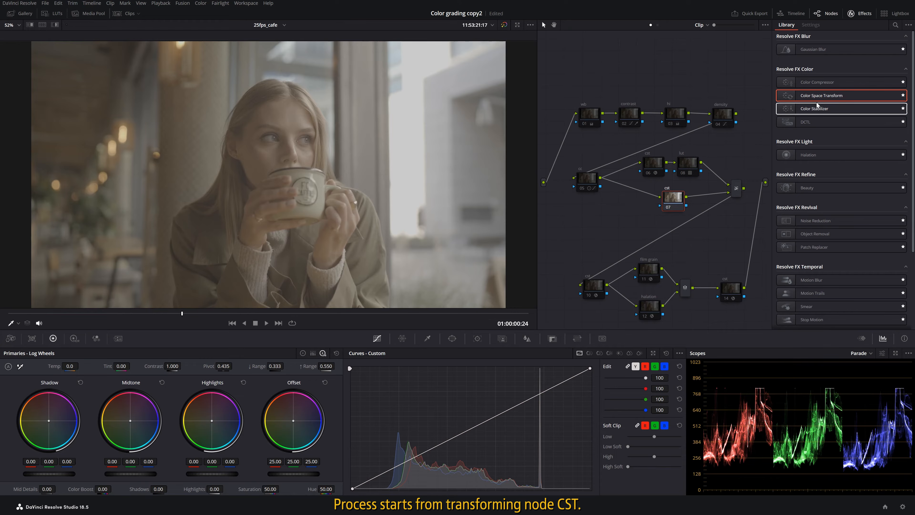
Add a Color Space Transform to node 07 with Sony S-Gamut3.Cine input color space and Sony S-Log3 input gamma
left_click_drag(817, 101, 672, 197)
left_click(845, 58)
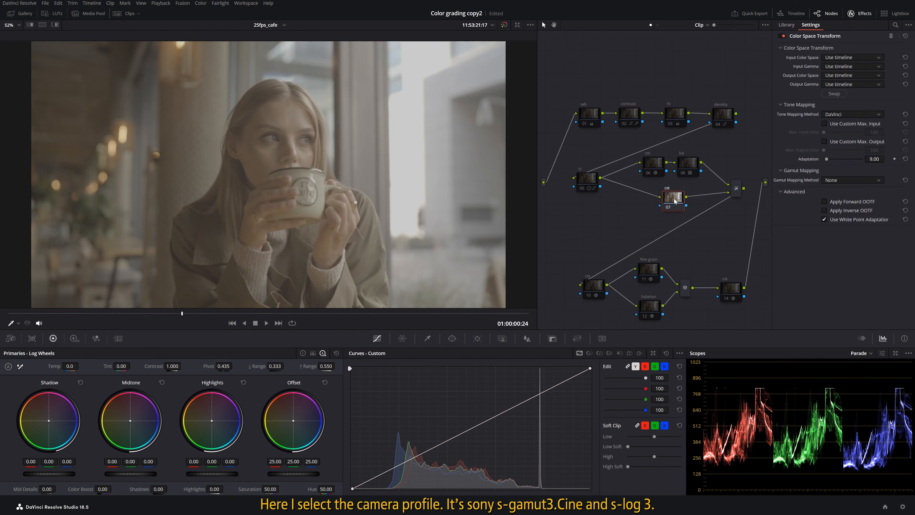
scroll(840, 133, "down", 3)
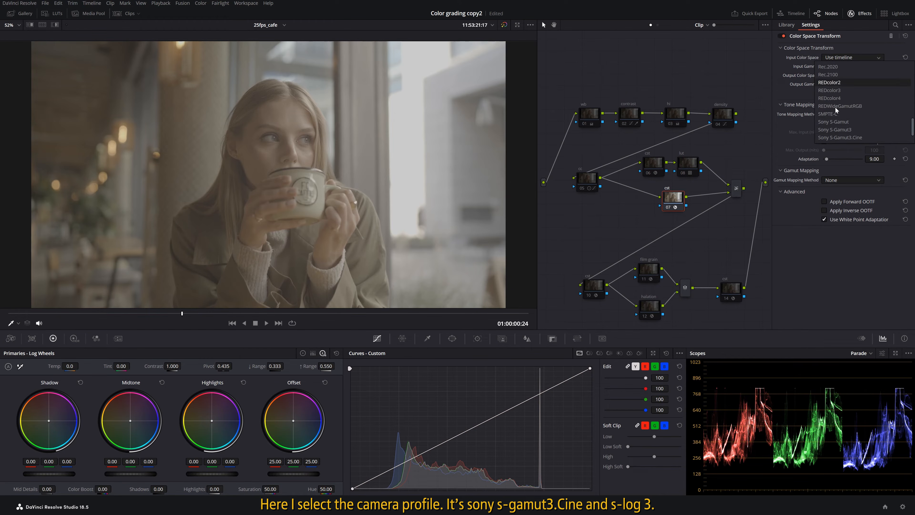
left_click(840, 137)
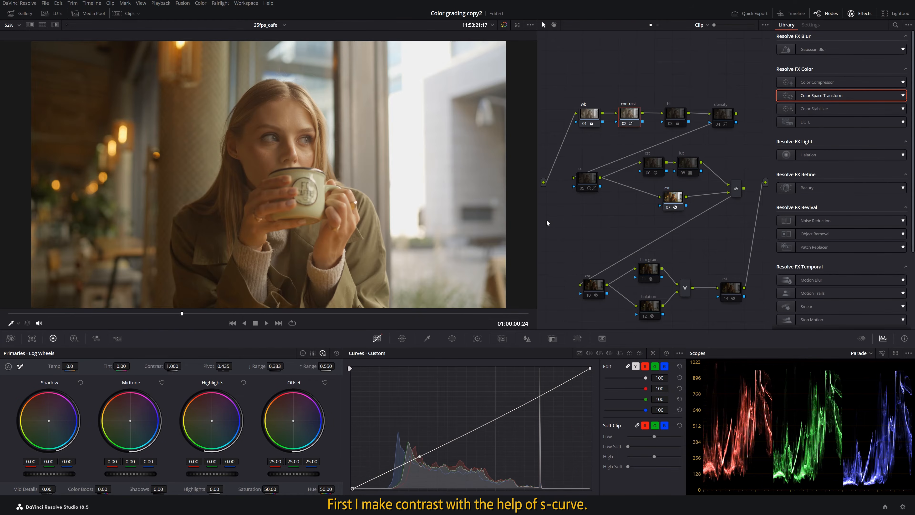
Shape a contrast S-curve in the contrast node and limit its qualifier to luminance high 67.1 with softness to exclude the highlights
left_click_drag(400, 465, 353, 490)
left_click_drag(510, 414, 484, 381)
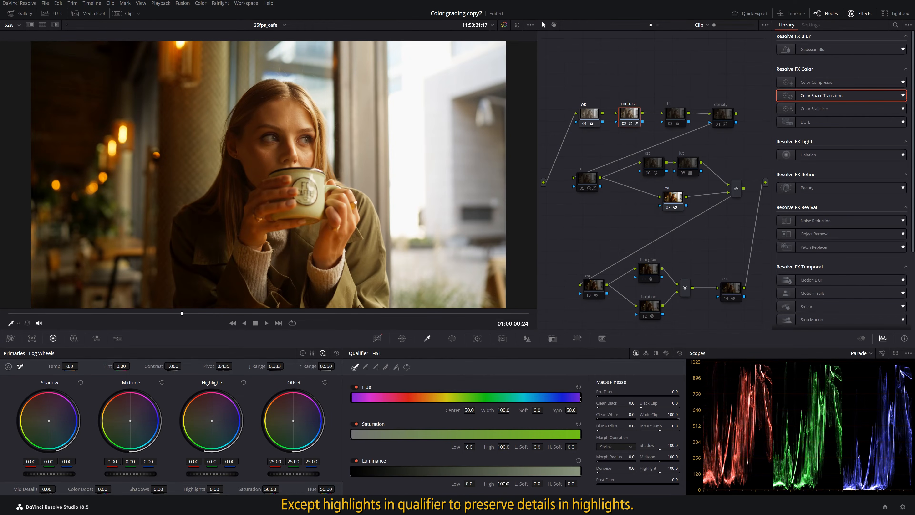
left_click_drag(567, 483, 570, 483)
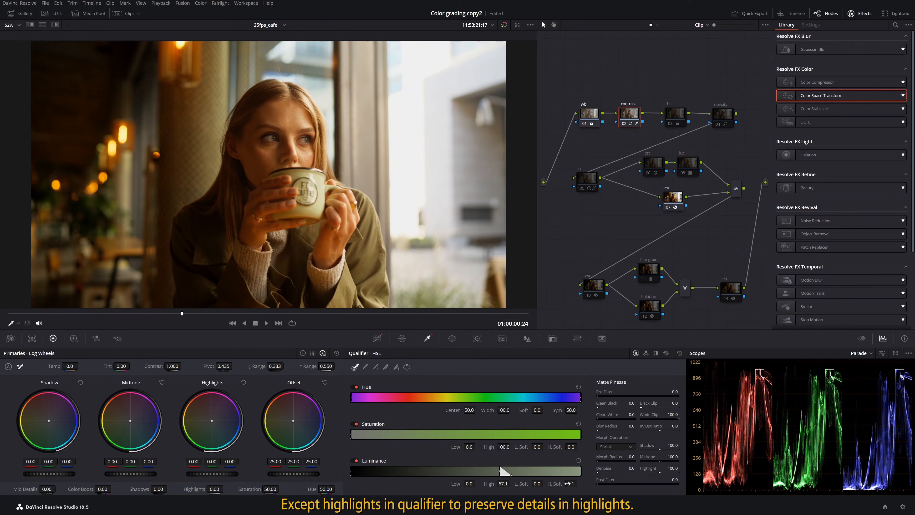
Set the wb node to Temp -160 and Tint -1.00, and lower Highlights to -30 in the hi node
left_click(581, 118)
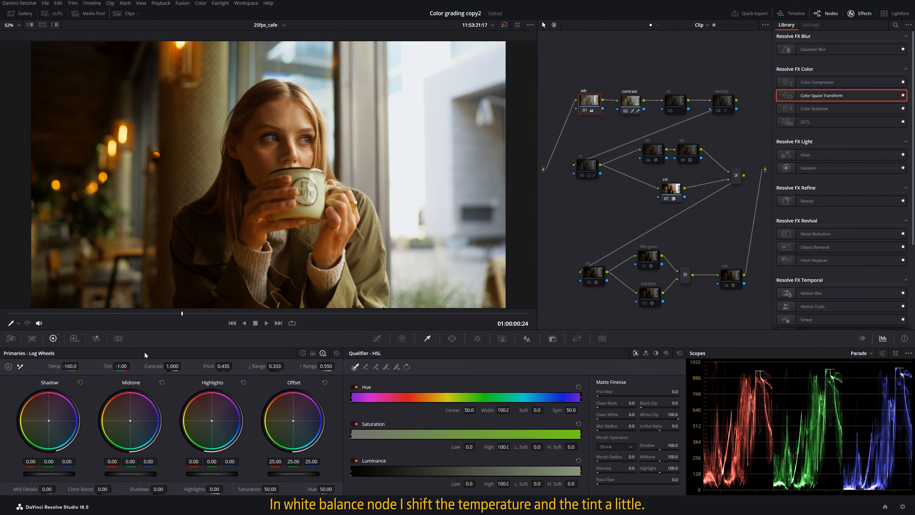
left_click(675, 102)
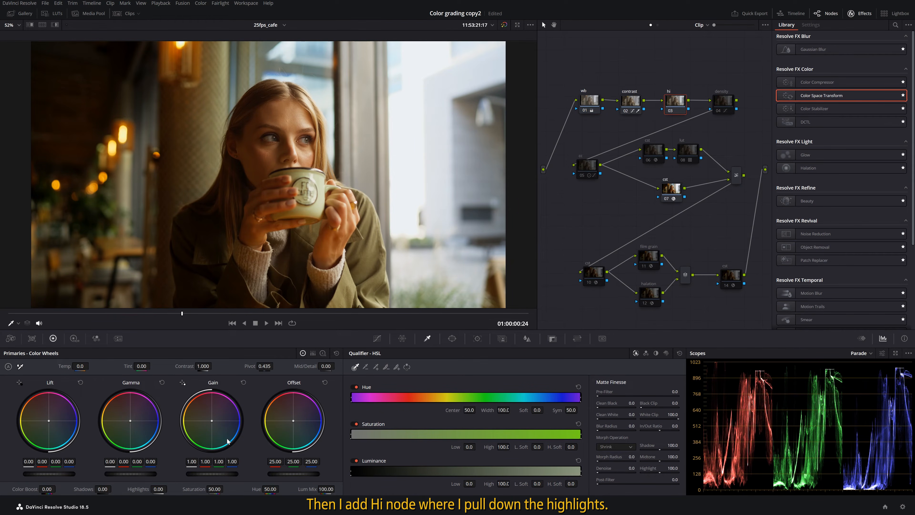
left_click_drag(148, 489, 144, 489)
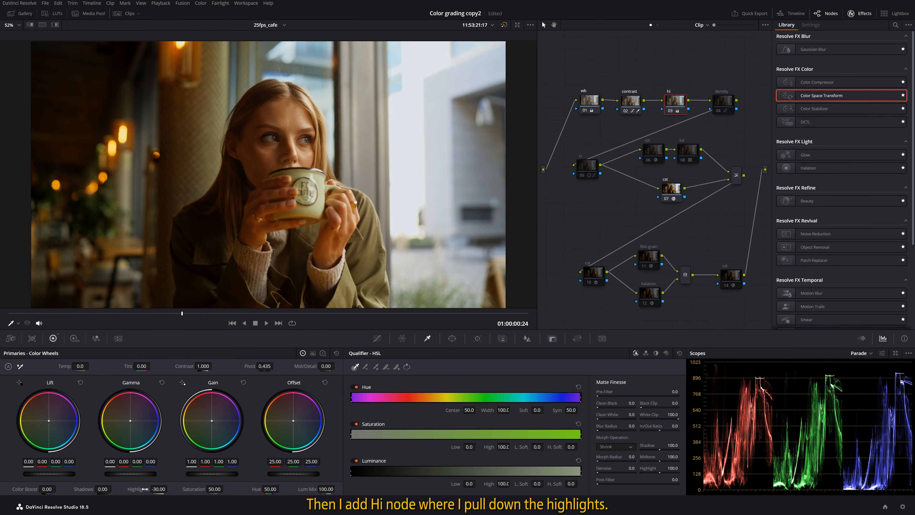
Enable the density node and set its color space to HSV
left_click(720, 99)
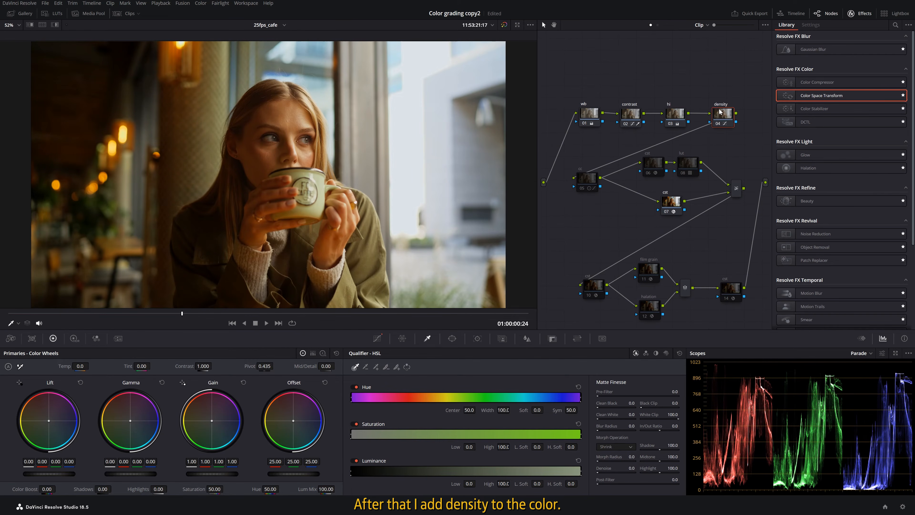
right_click(722, 114)
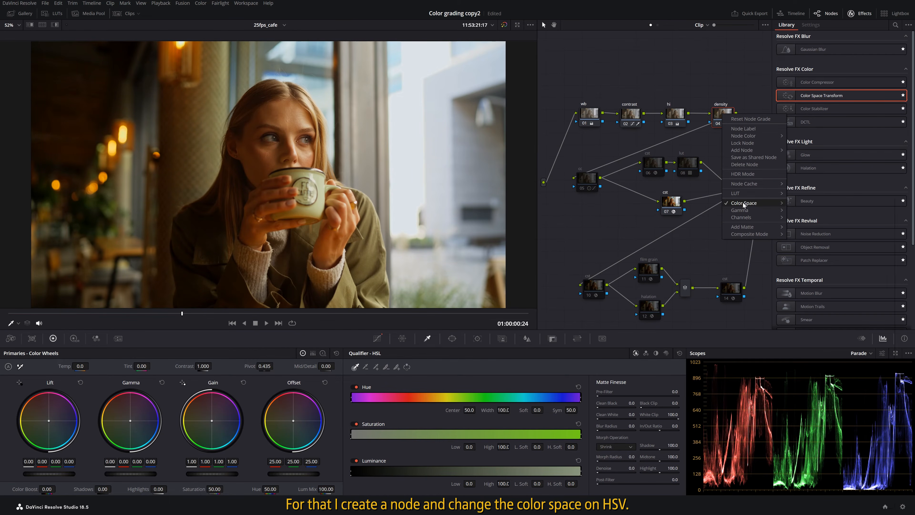
mouse_move(744, 205)
left_click(807, 371)
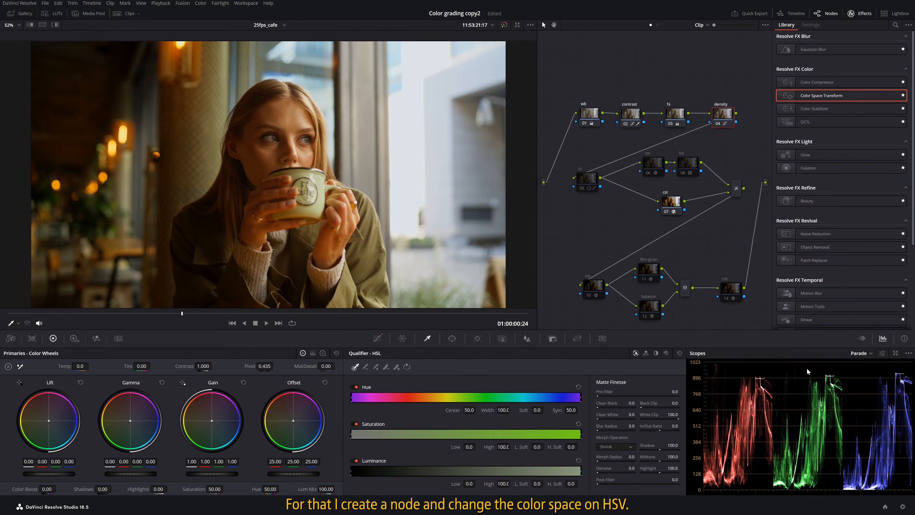
Unlink the channels of the density node's custom curves and isolate the green channel curve
left_click(377, 338)
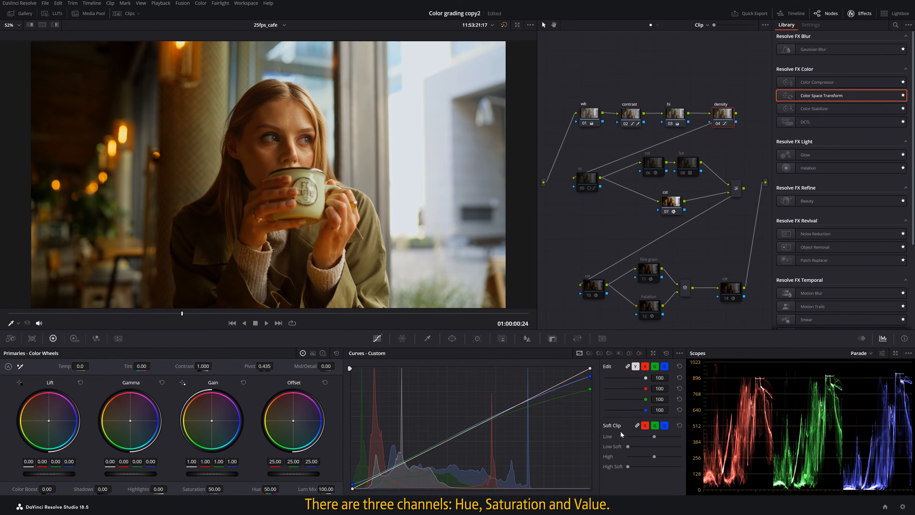
left_click(628, 366)
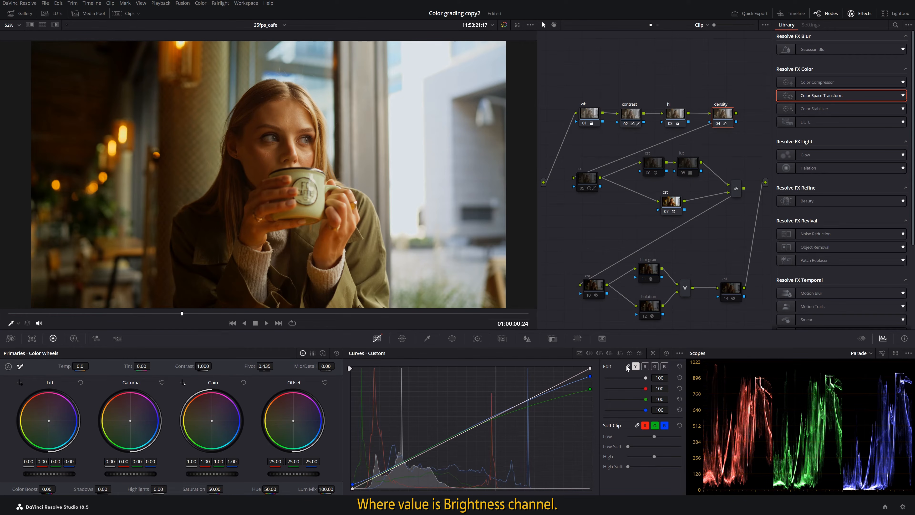
left_click(654, 367)
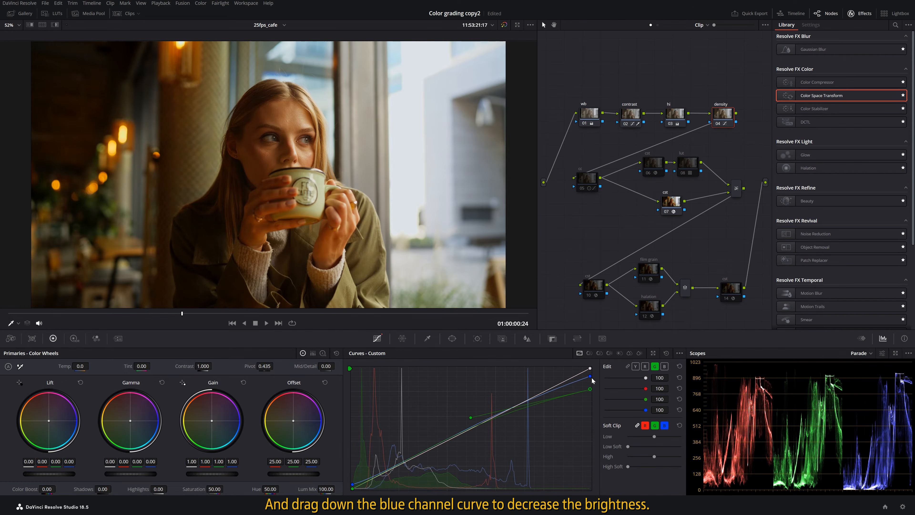
Try to pull down the upper end of the density node's blue channel curve to reduce brightness
left_click(664, 366)
left_click_drag(589, 377, 592, 390)
key("ctrl+z")
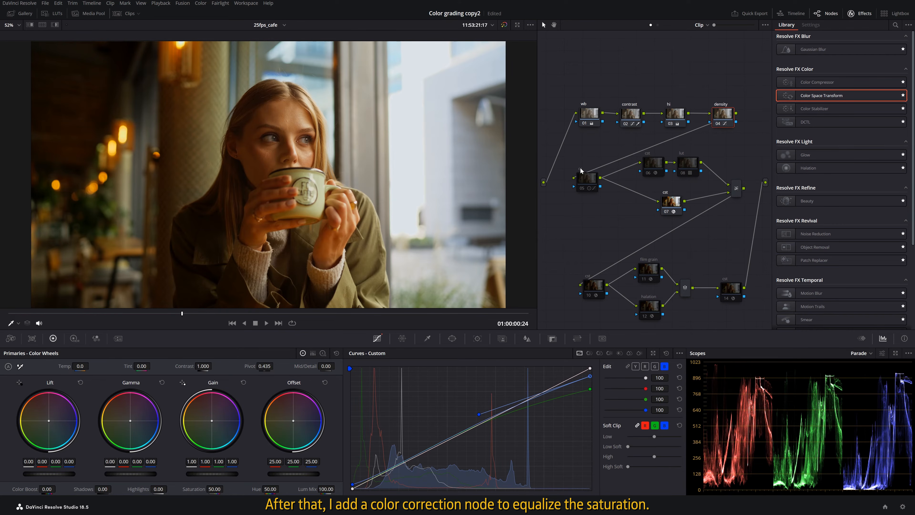
In the cc node, pull down the oversaturated range with Sat Vs Sat and reduce shadow saturation with Lum Vs Sat
left_click(587, 179)
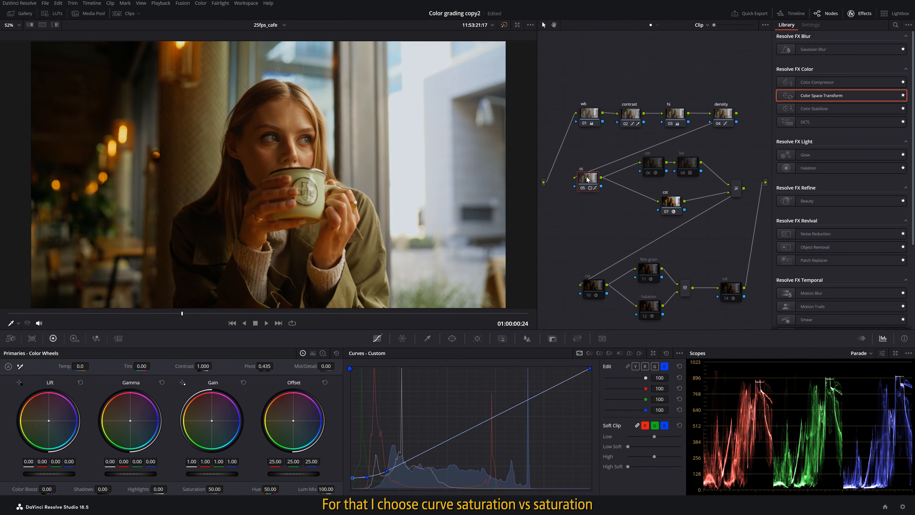
left_click(630, 353)
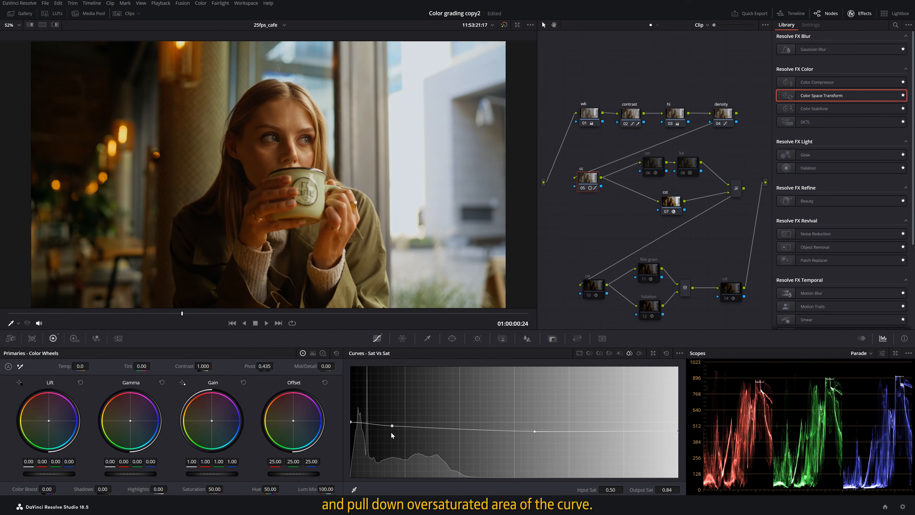
left_click(639, 353)
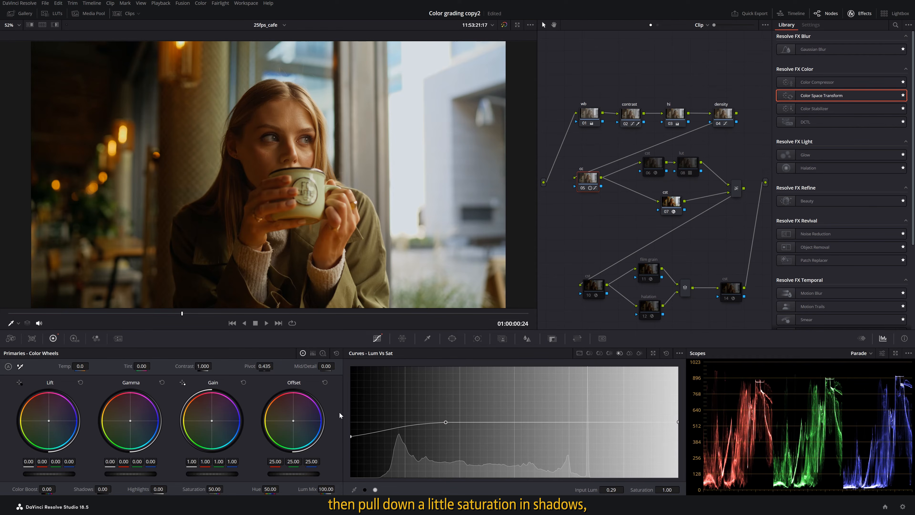
Raise the shadows on the cc node's custom curve and set its log Shadow wheel to -0.03, 0.00, 0.02 with low range 0.285
left_click(579, 354)
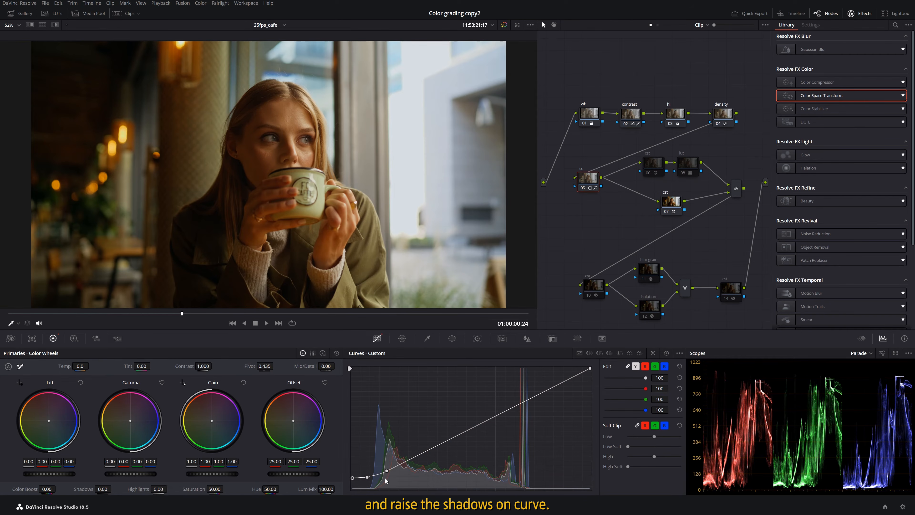
left_click(323, 354)
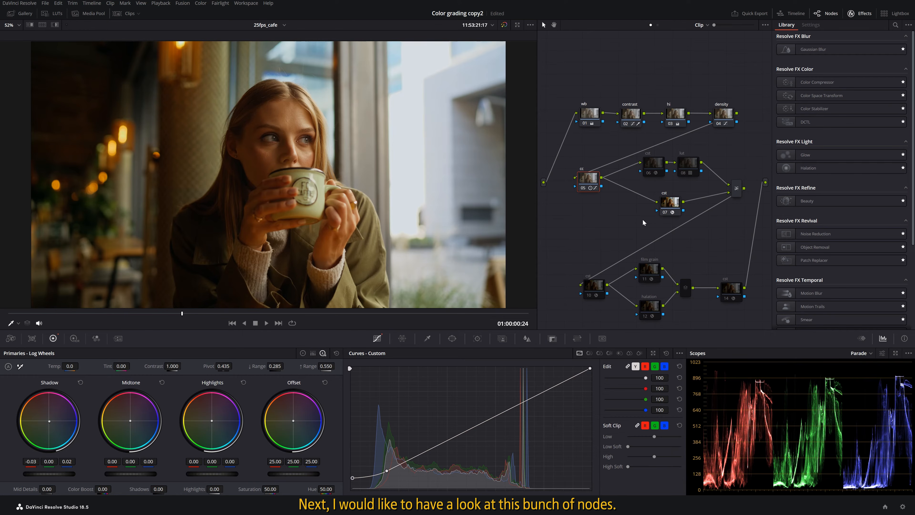
Enable the Cineon Film Log transform in node 06 and the lut node, and locate Rec709 Kodak 2383 D60 among the Film Looks LUTs
left_click(658, 167)
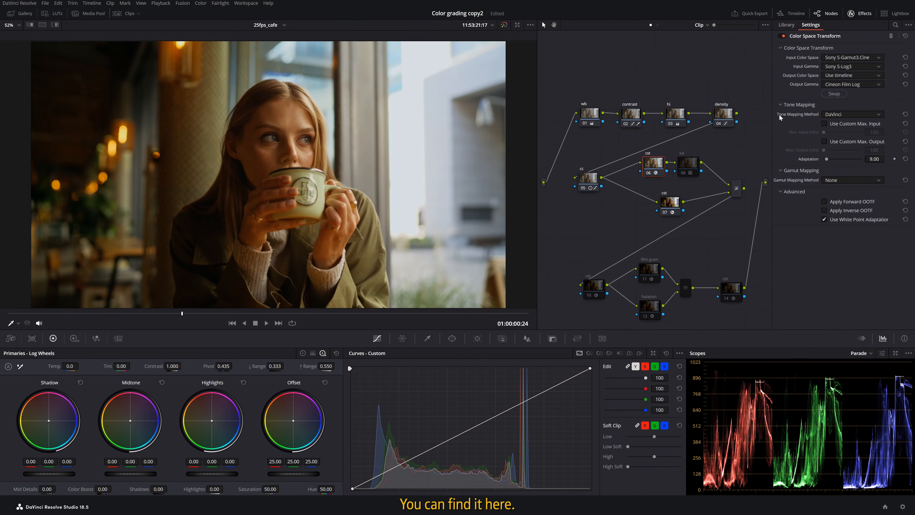
left_click(682, 168)
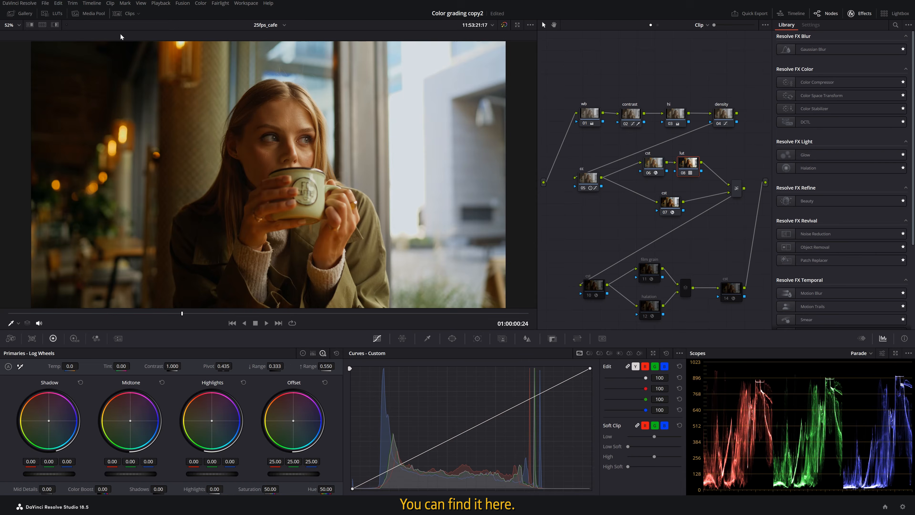
left_click(56, 13)
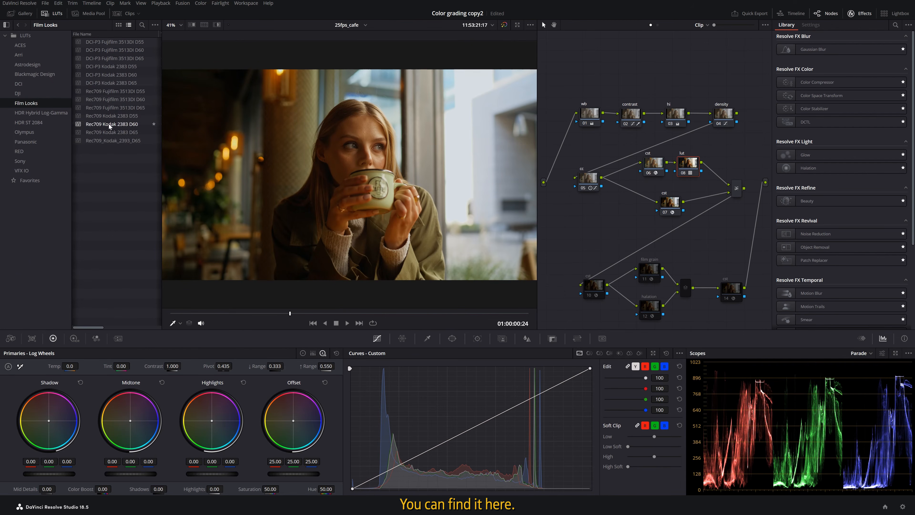
left_click(61, 14)
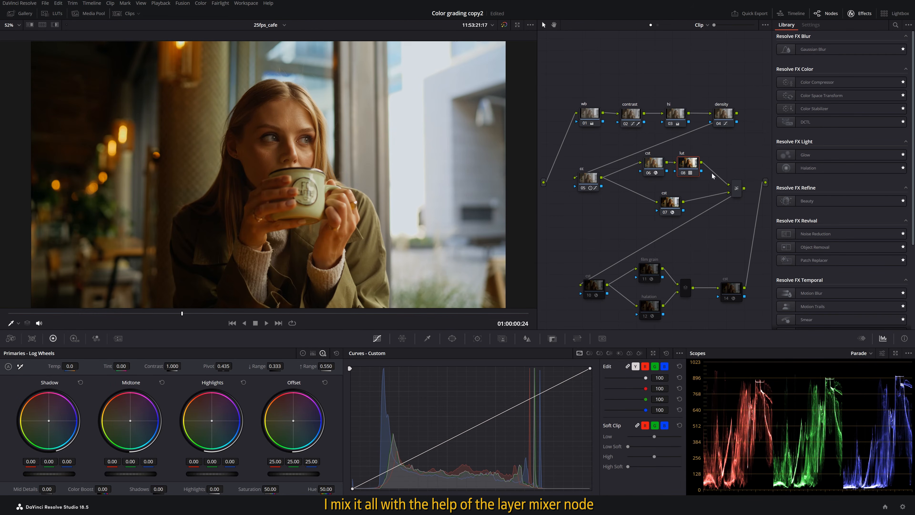
Choose the composite mode of the layer mixer that blends the LUT and CST branches
right_click(736, 187)
mouse_move(771, 238)
left_click(831, 238)
Reduce the key output gain of CST node 07 to 0.300 to make it more transparent
left_click(677, 204)
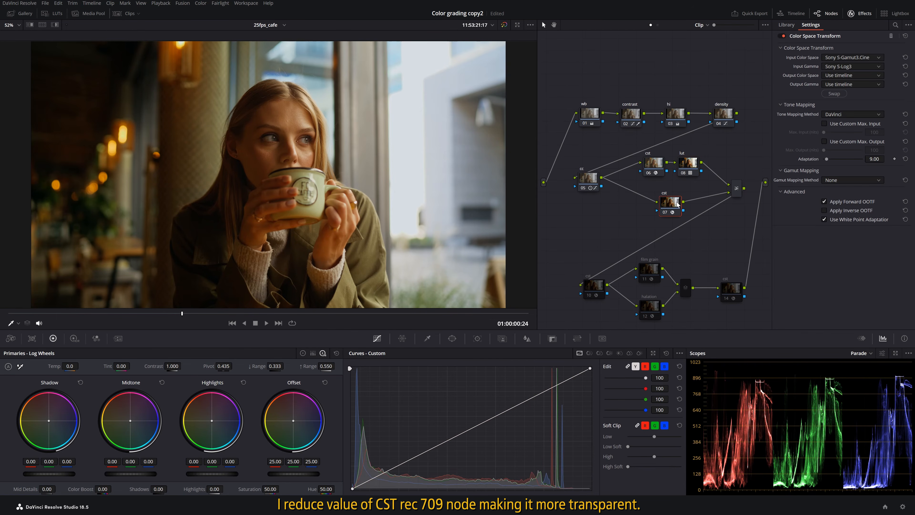
left_click(552, 338)
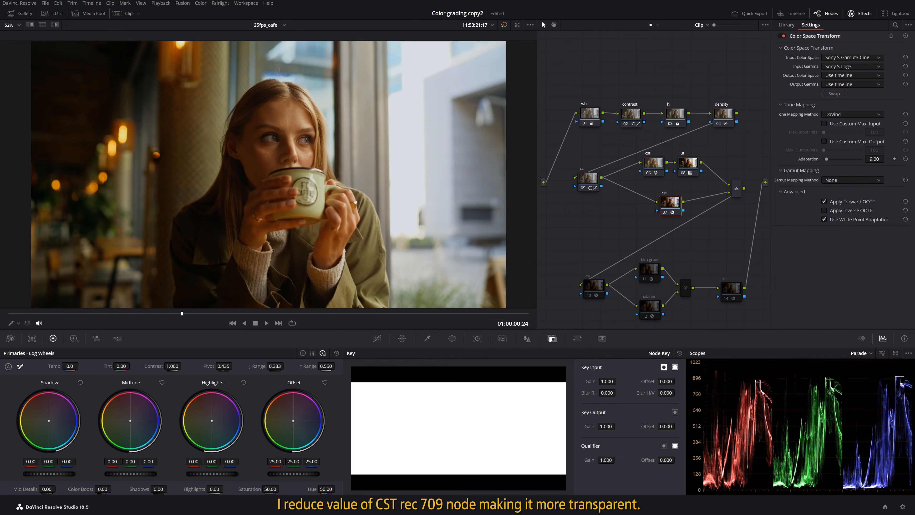
left_click_drag(607, 426, 617, 426)
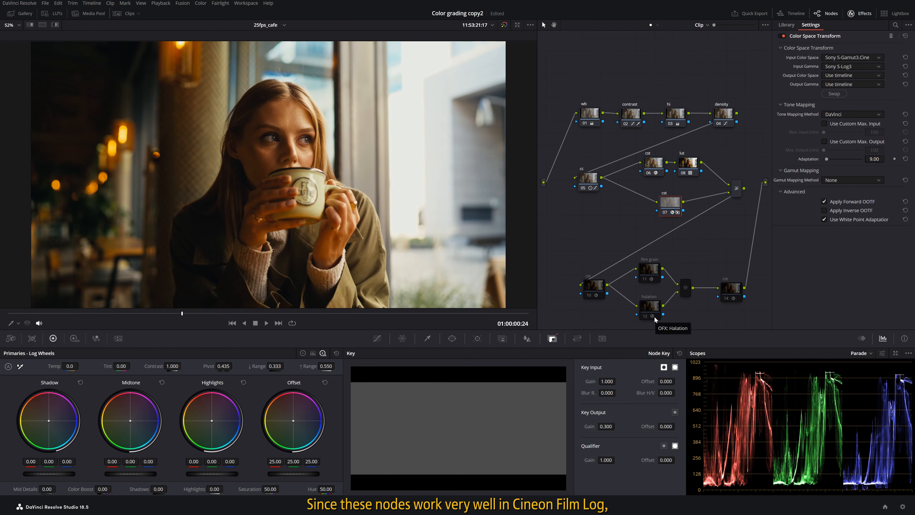
Enable CST nodes 10 and 14 for conversion to and from Cineon Film Log, and the film grain and halation nodes between them
left_click(594, 290)
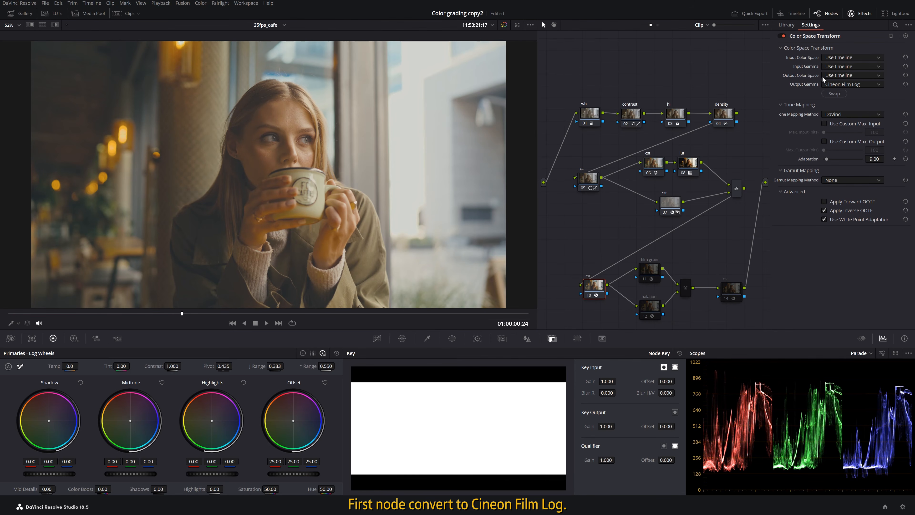
left_click(731, 291)
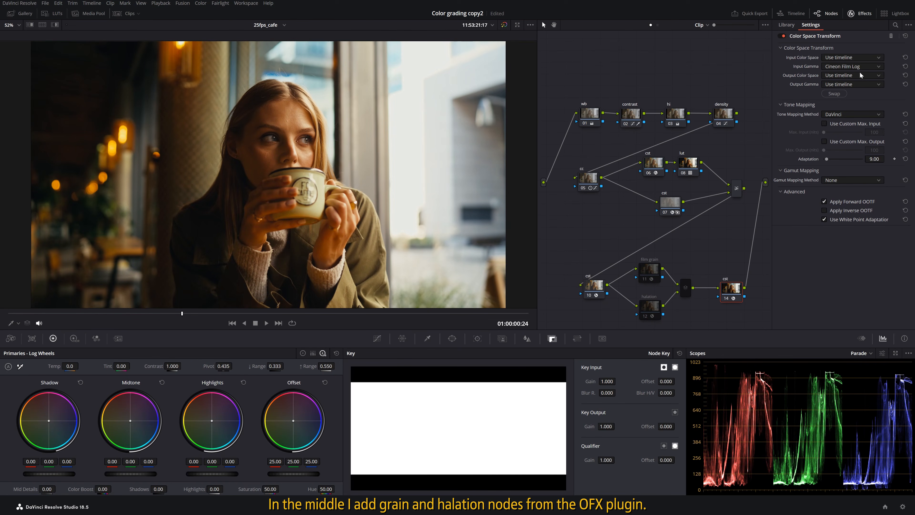
left_click(653, 269)
left_click(651, 307)
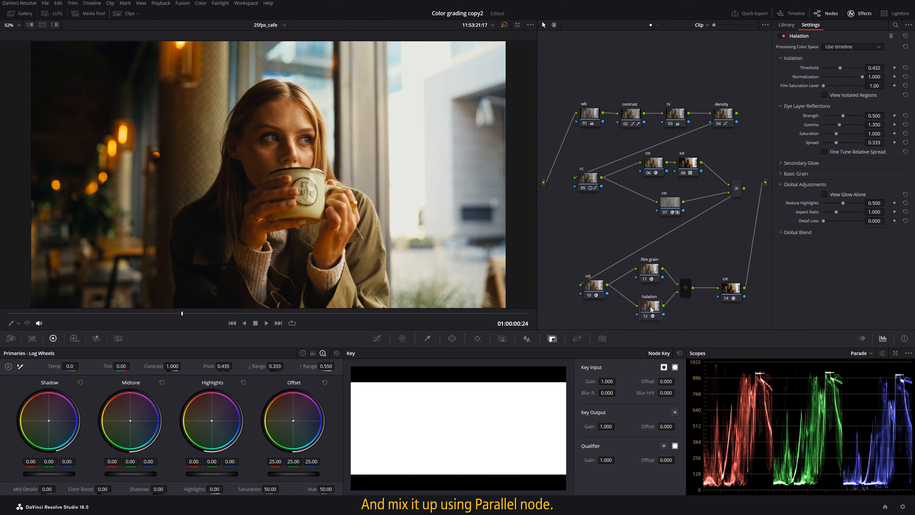
Examine the parallel mixer and the effect settings of the film grain and halation nodes
left_click(685, 295)
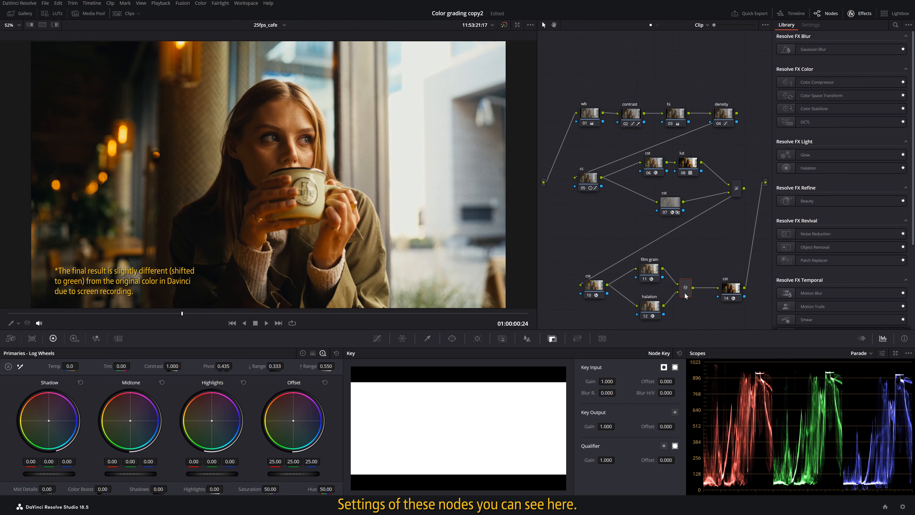
left_click(651, 273)
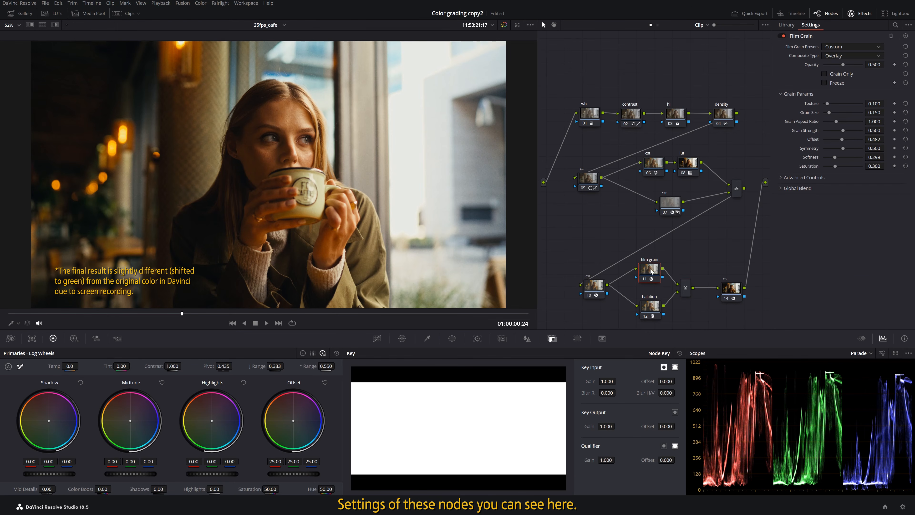
left_click(648, 310)
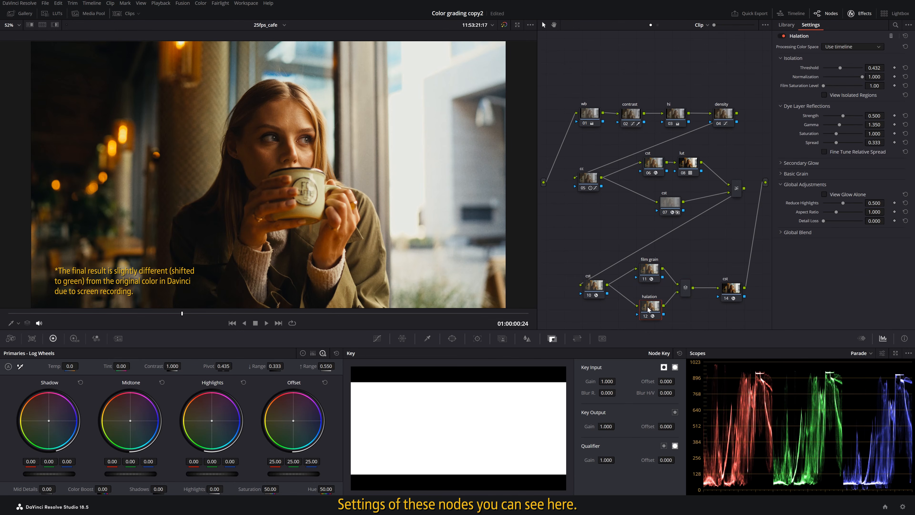